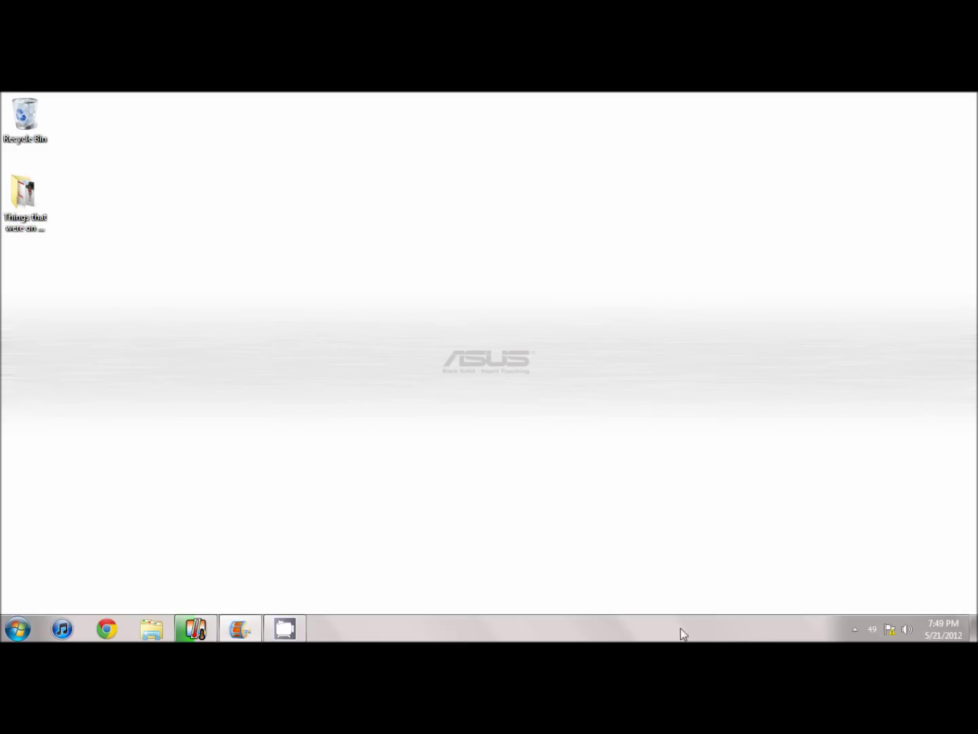
Step: Join the open linksys wireless network without running router setup, then launch Chrome
{"action": "left_click", "coordinate": [857, 623]}
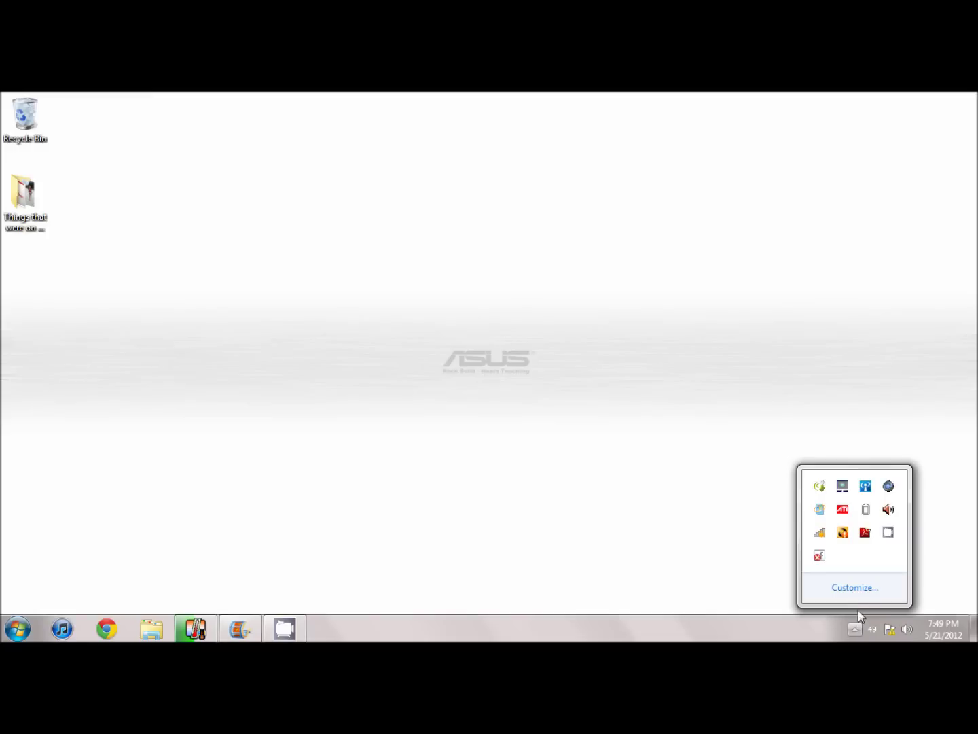
{"action": "left_click", "coordinate": [820, 534]}
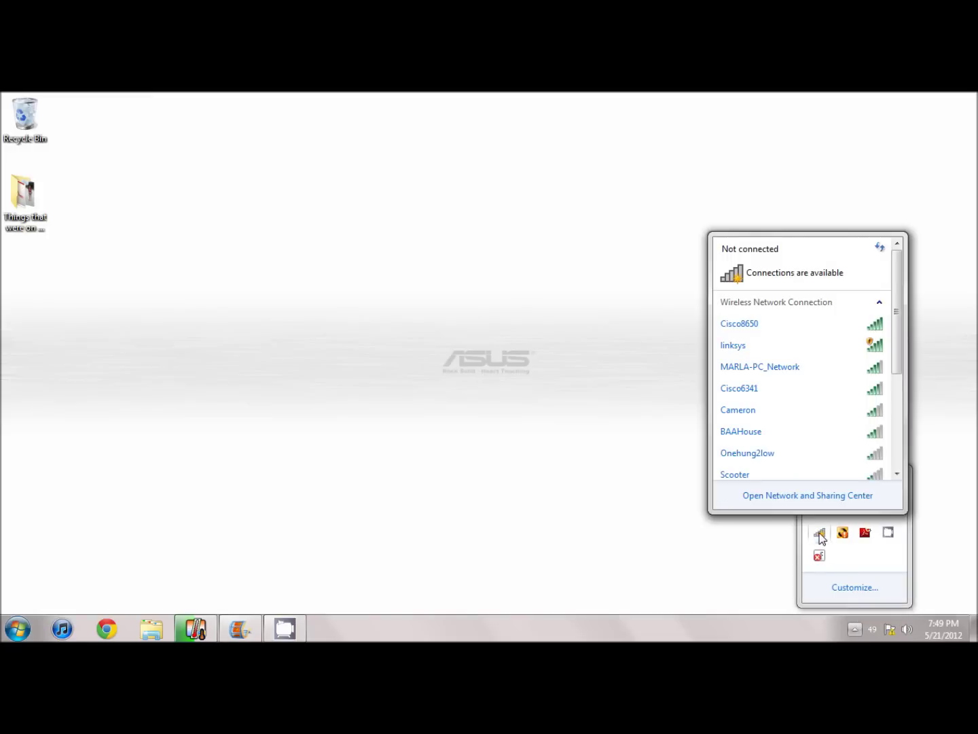
{"action": "left_click", "coordinate": [771, 349]}
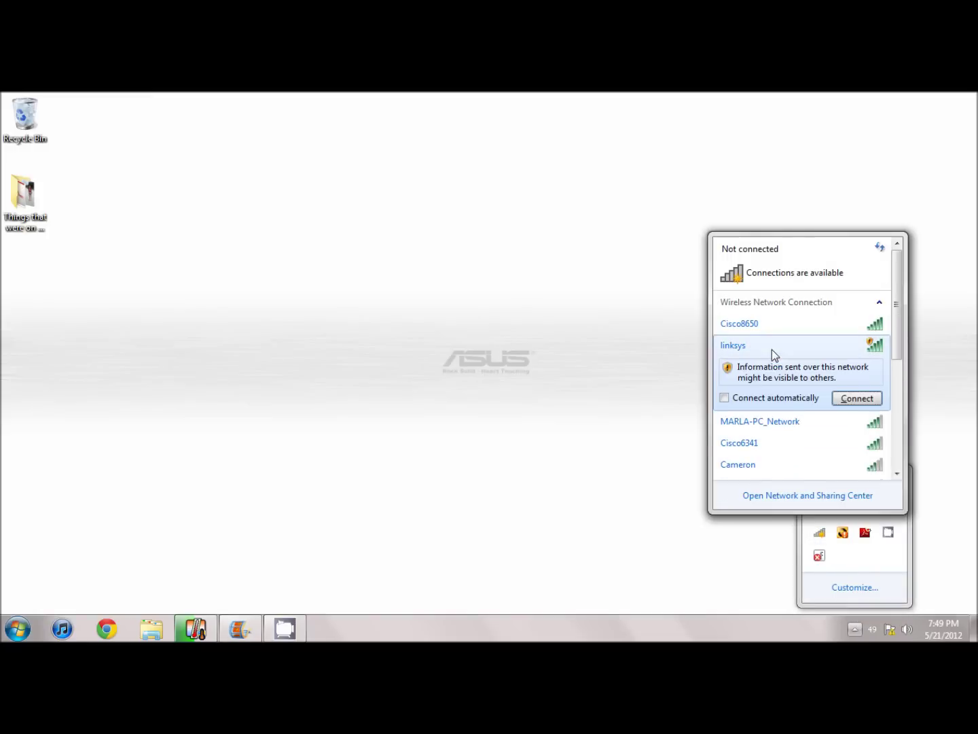
{"action": "left_click", "coordinate": [857, 398]}
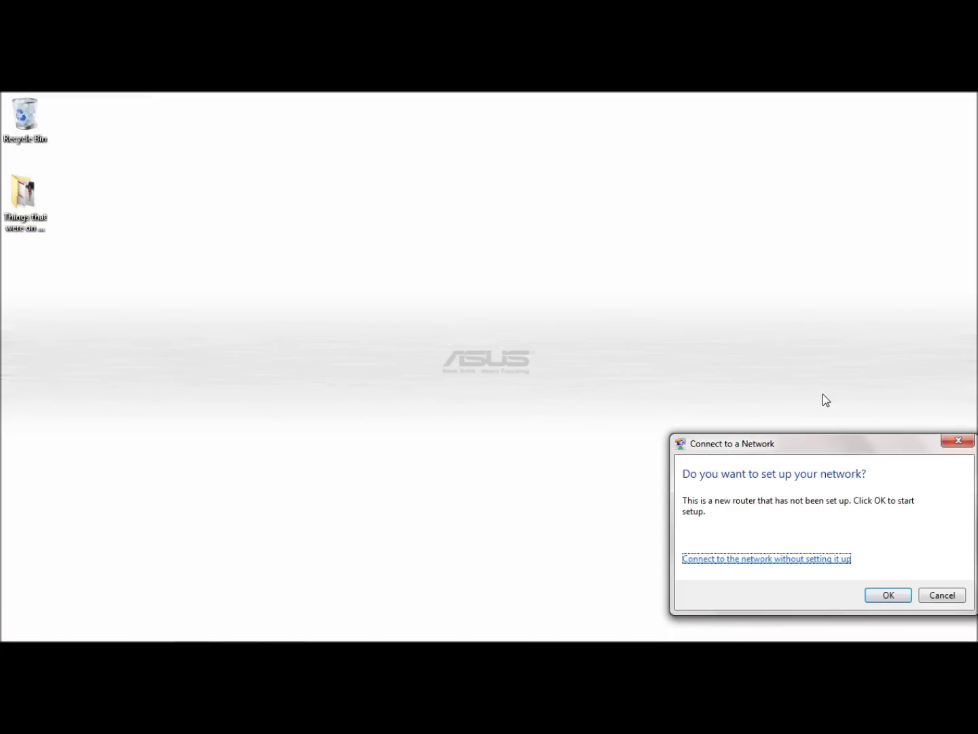
{"action": "left_click", "coordinate": [776, 559]}
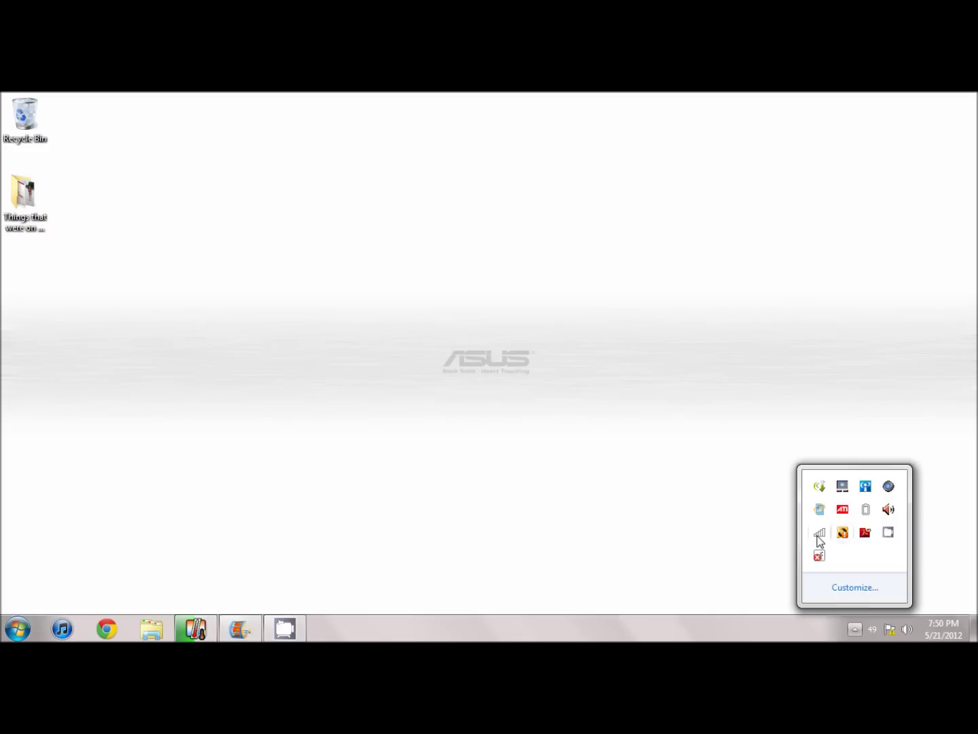
{"action": "left_click", "coordinate": [819, 534]}
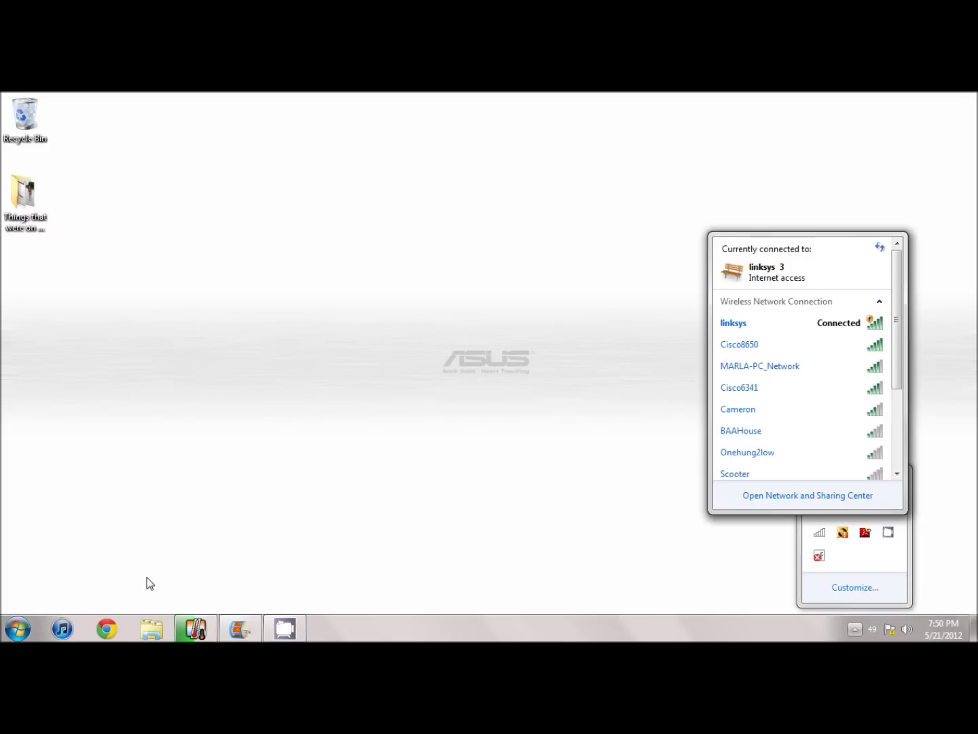
{"action": "left_click", "coordinate": [102, 635]}
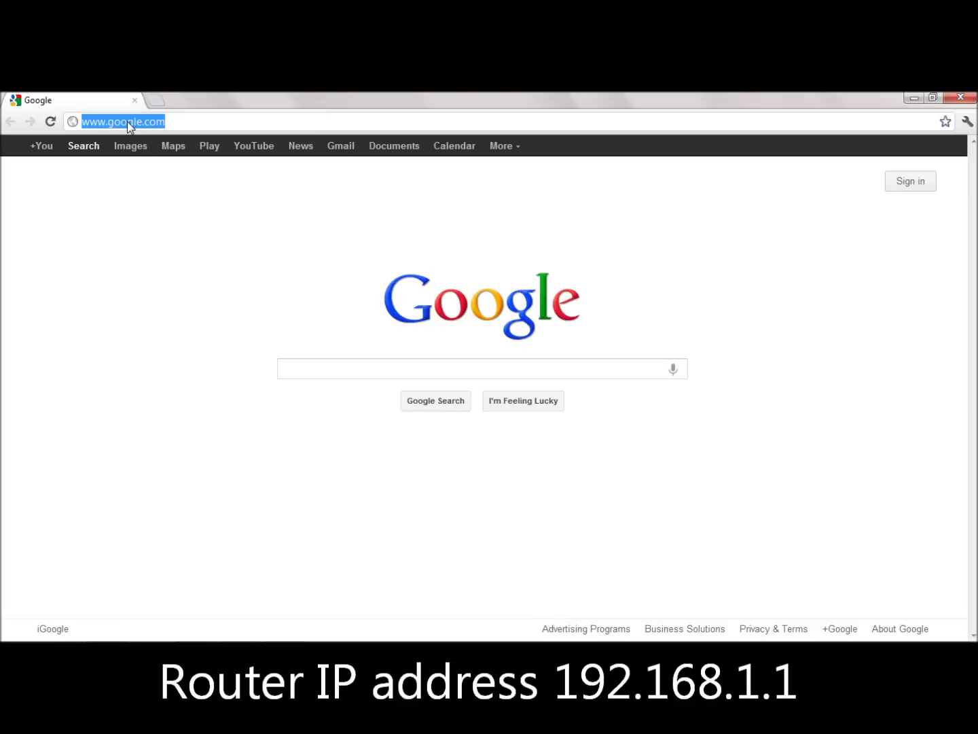
Step: Load the router page at 192.168.1.1 and select the existing router password for replacement
{"action": "type", "text": "192.16"}
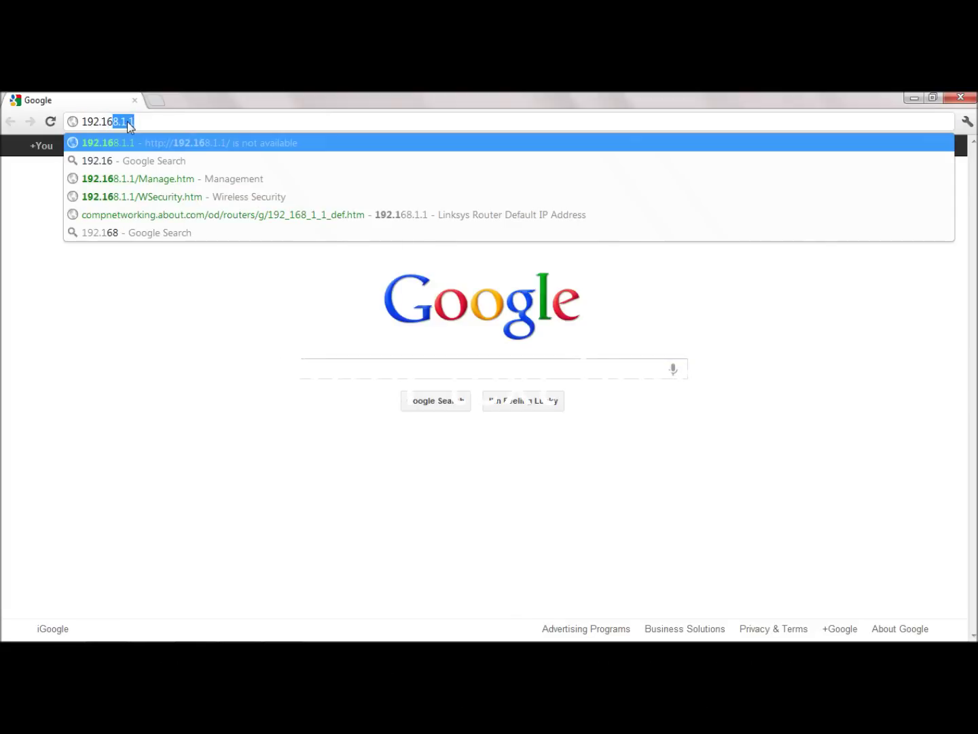
{"action": "type", "text": "8.1.1"}
{"action": "key", "text": "Return"}
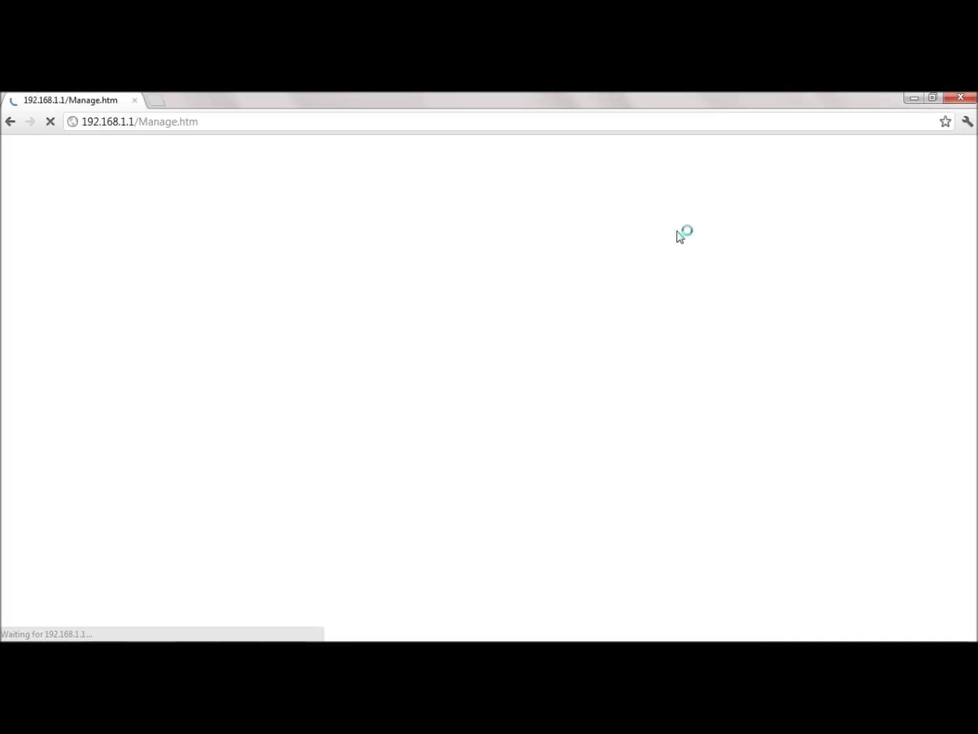
{"action": "left_click", "coordinate": [491, 298]}
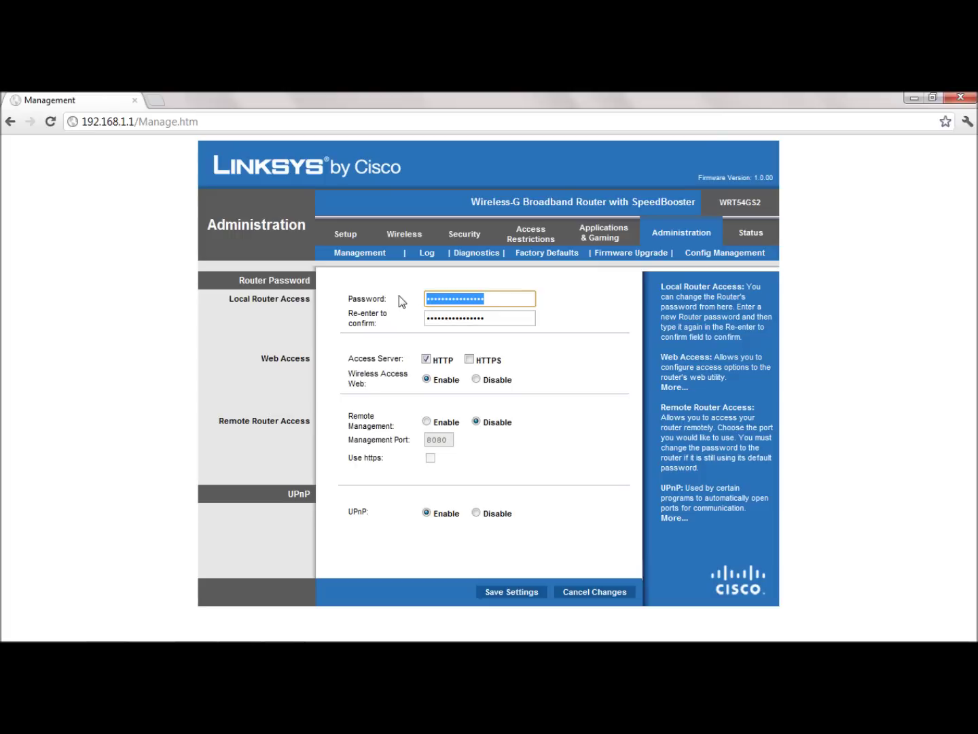
Step: Enter and confirm a new router admin password, then save the settings
{"action": "type", "text": "*********"}
{"action": "key", "text": "Tab"}
{"action": "type", "text": "***"}
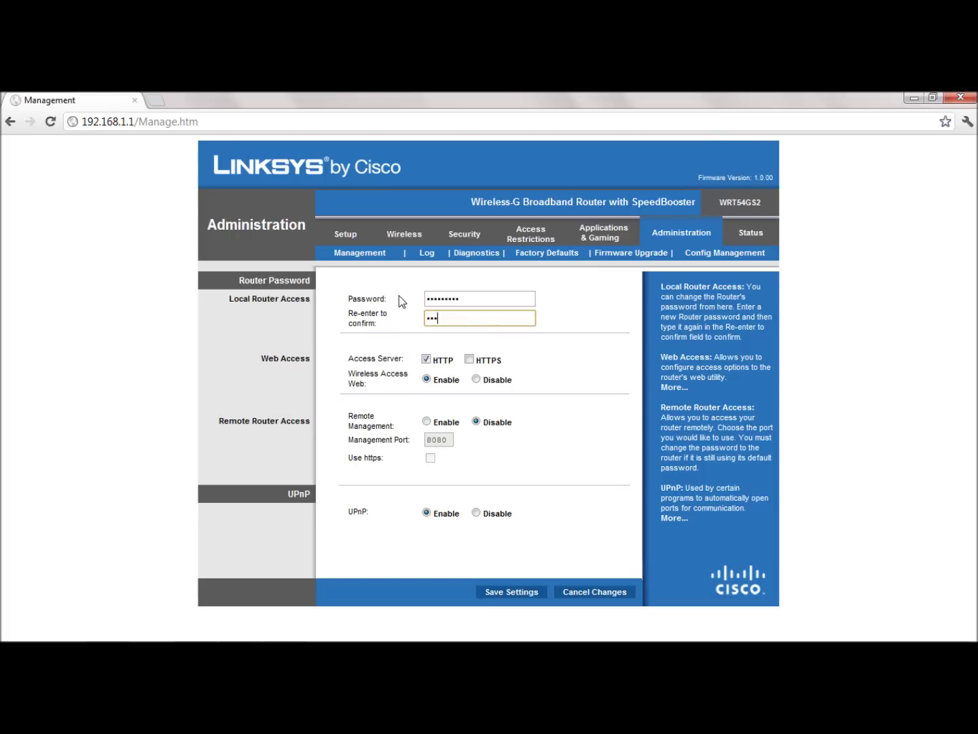
{"action": "type", "text": "•••••••"}
{"action": "left_click", "coordinate": [518, 593]}
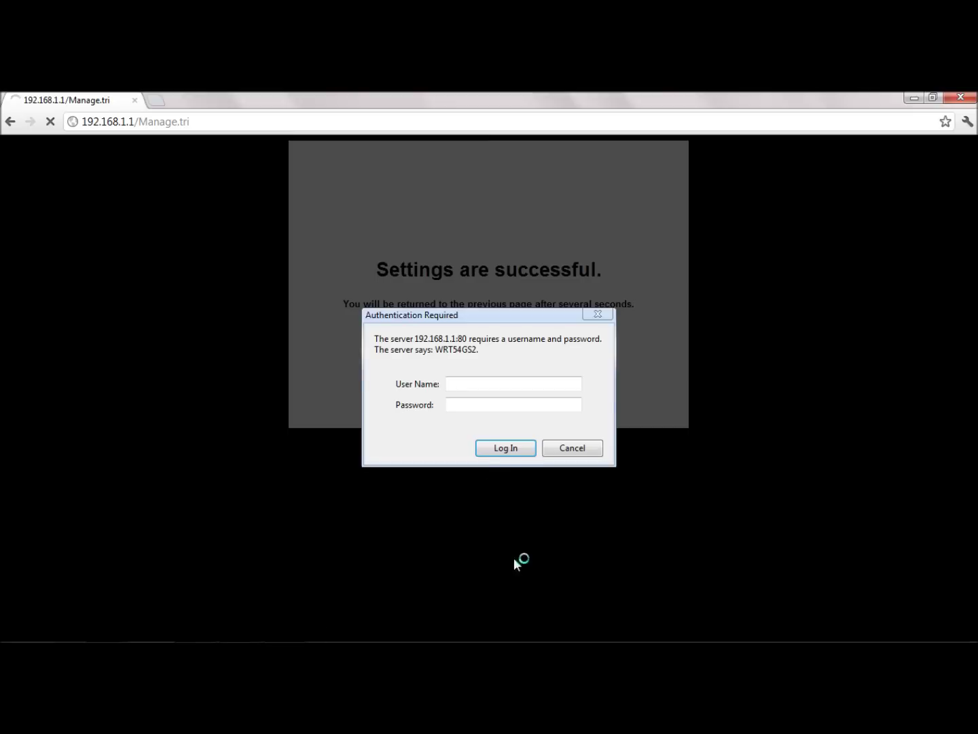
Step: Log back in as admin with the new password and go to the Wireless settings
{"action": "type", "text": "admin"}
{"action": "key", "text": "Tab"}
{"action": "type", "text": "*********"}
{"action": "key", "text": "Return"}
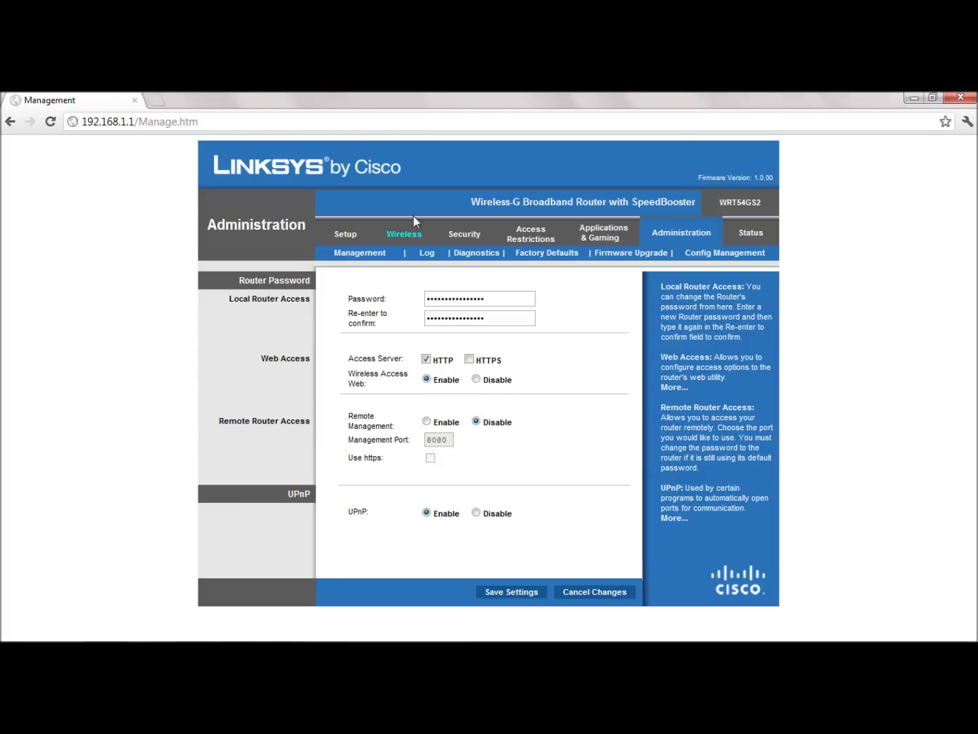
{"action": "left_click", "coordinate": [407, 239]}
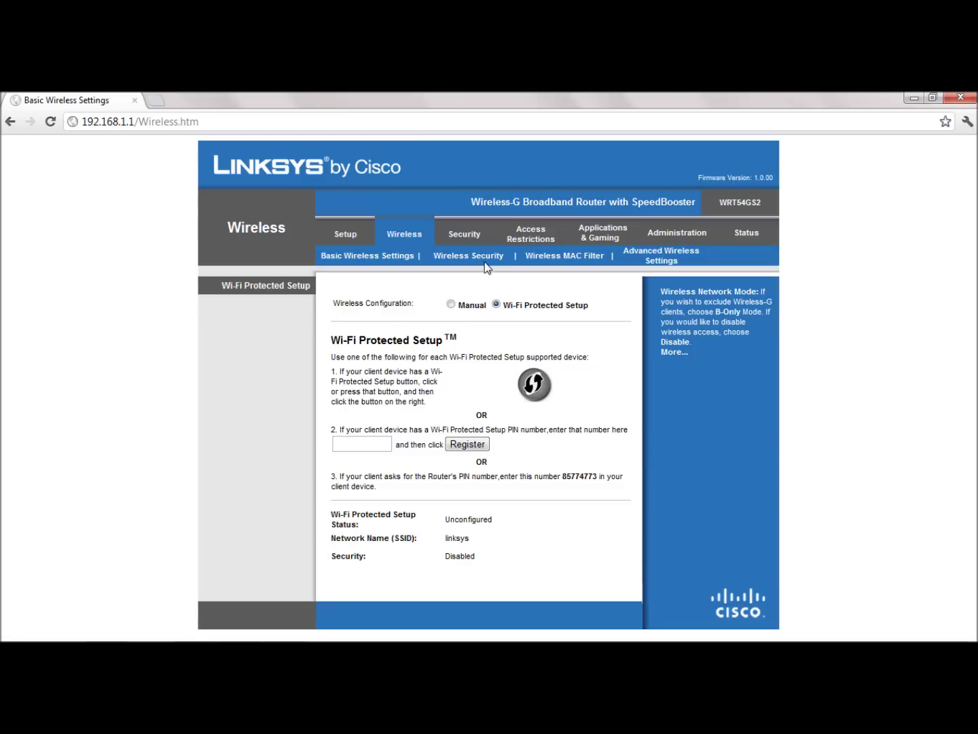
Step: Set Wireless Security to WPA Personal with an 8-character shared key and save
{"action": "left_click", "coordinate": [484, 261]}
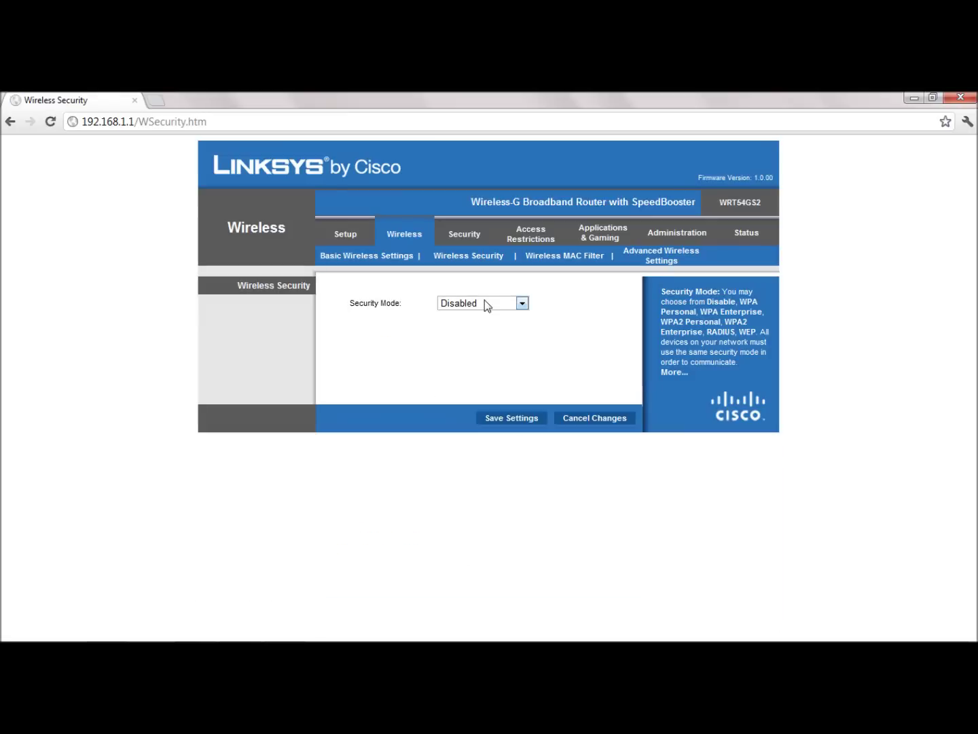
{"action": "left_click", "coordinate": [484, 303]}
{"action": "left_click", "coordinate": [492, 331]}
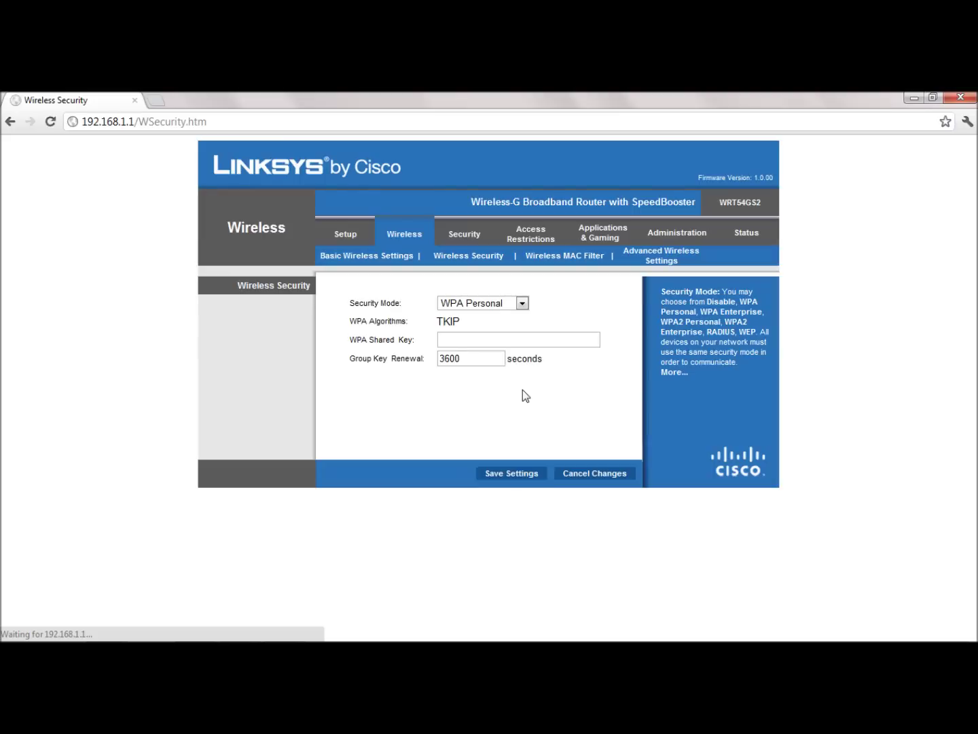
{"action": "left_click", "coordinate": [490, 339]}
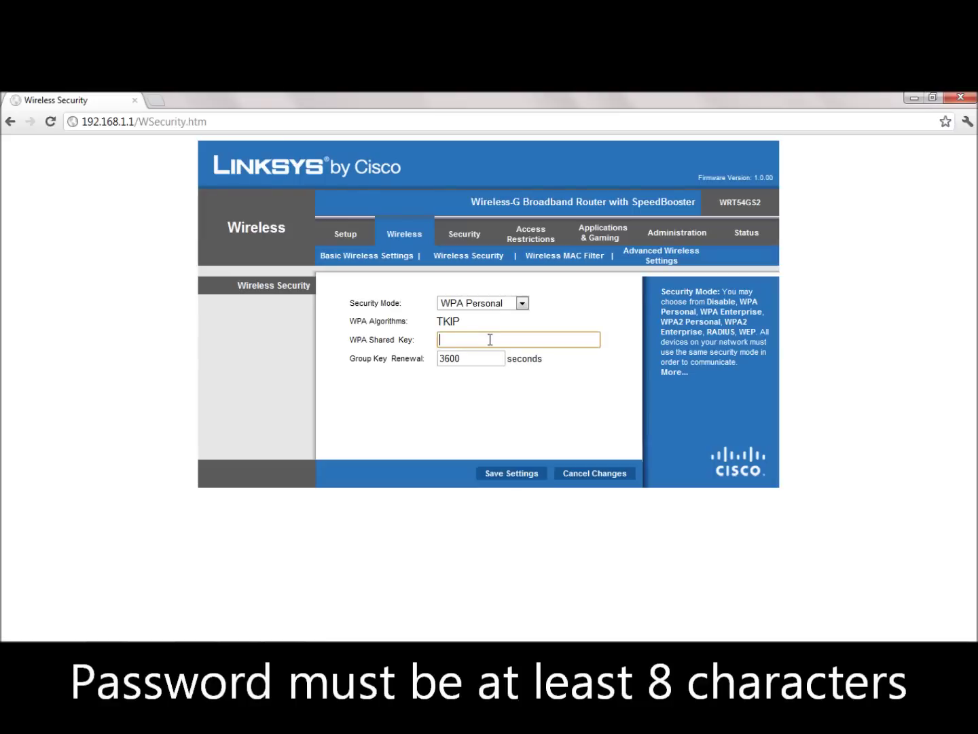
{"action": "type", "text": "12345678"}
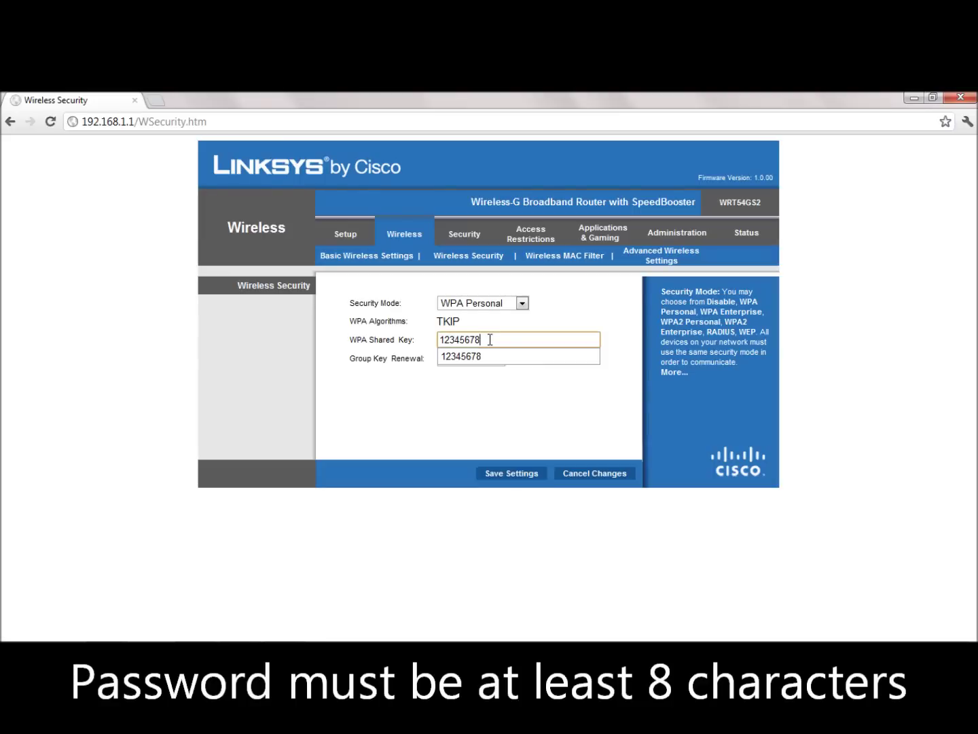
{"action": "key", "text": "Escape"}
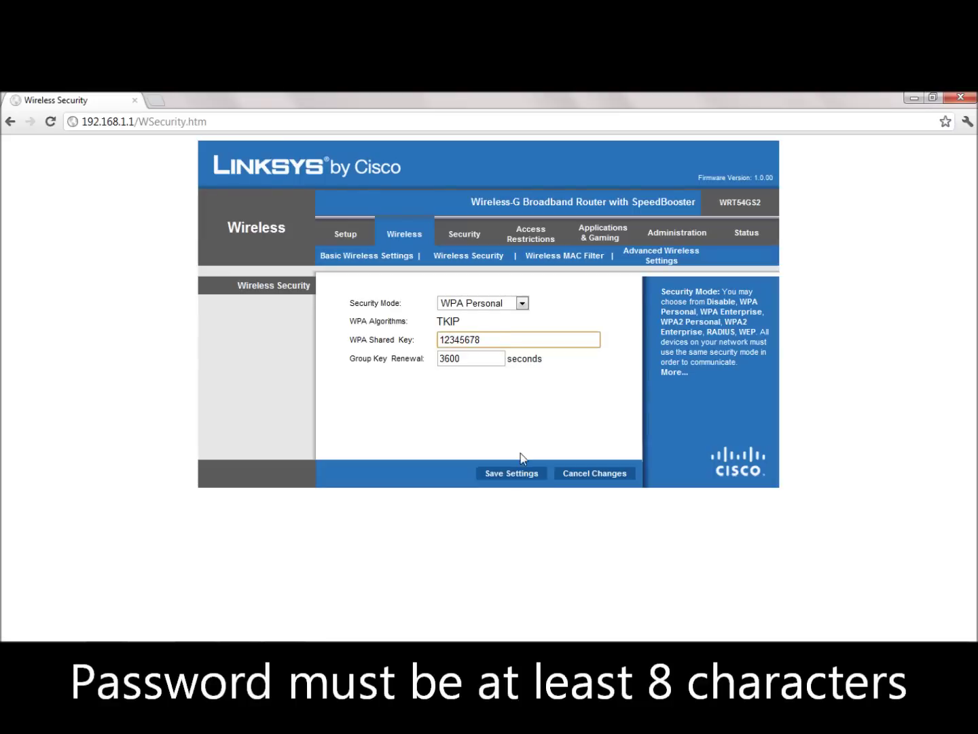
{"action": "left_click", "coordinate": [517, 473]}
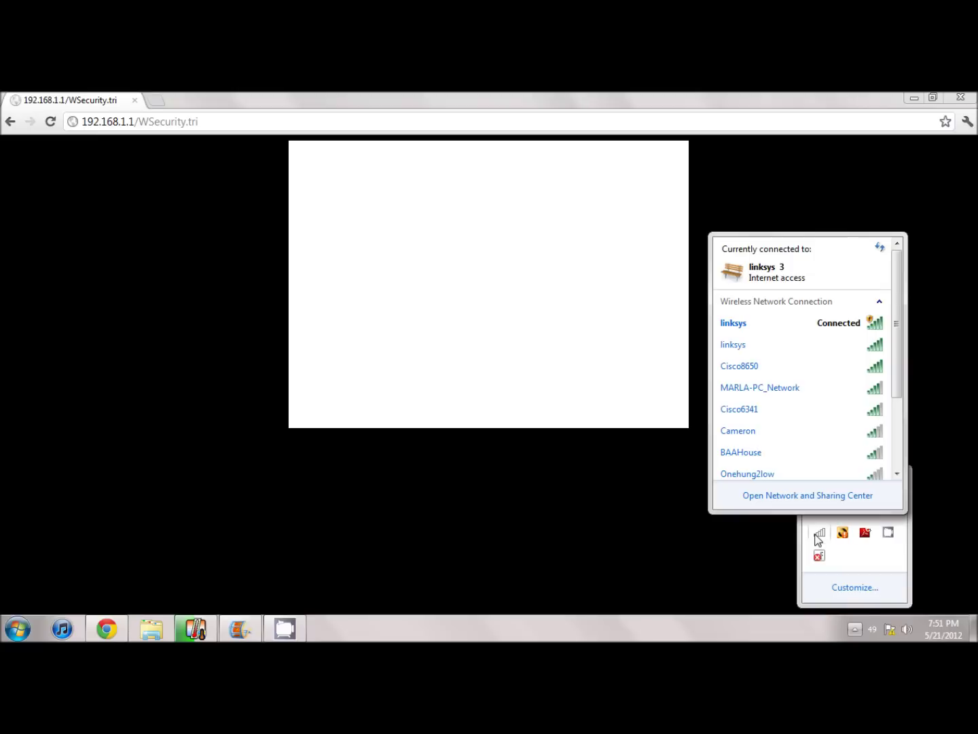
Step: Disconnect the laptop from the linksys wireless network
{"action": "mouse_move", "coordinate": [820, 317]}
{"action": "right_click", "coordinate": [820, 318]}
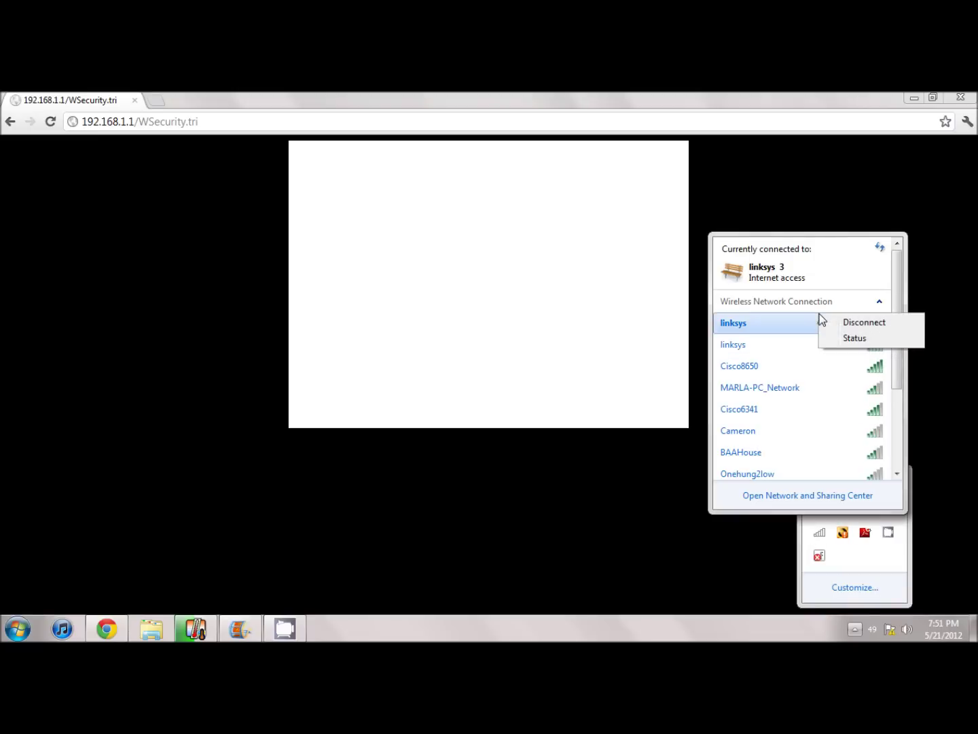
{"action": "left_click", "coordinate": [853, 330]}
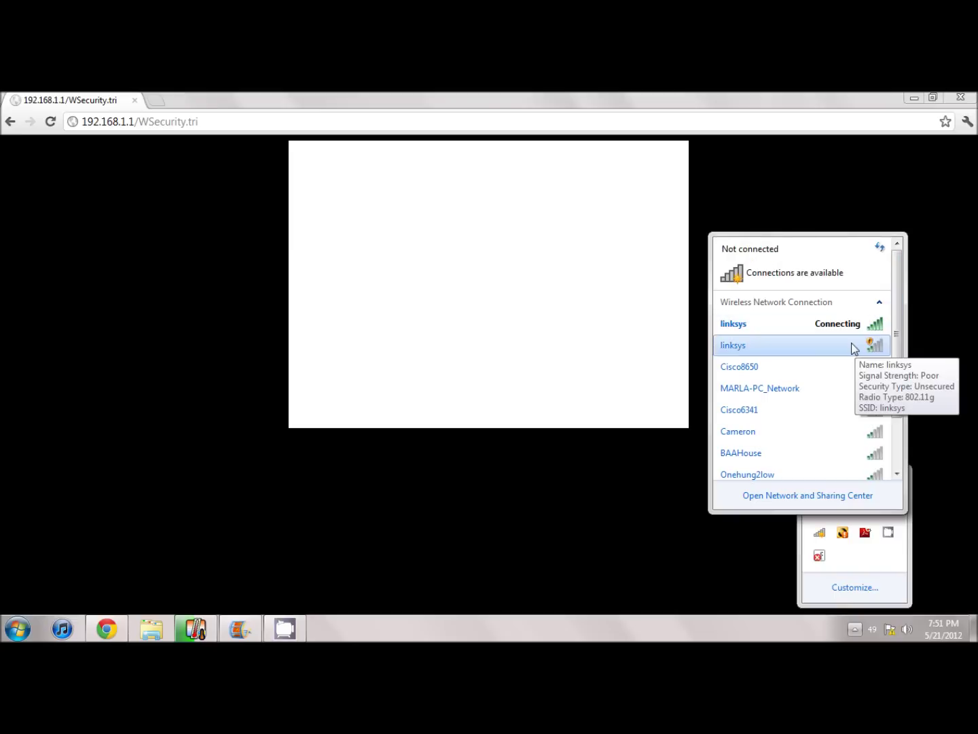
Step: Replace the linksys profile's network security key in its properties and show the characters
{"action": "right_click", "coordinate": [843, 327]}
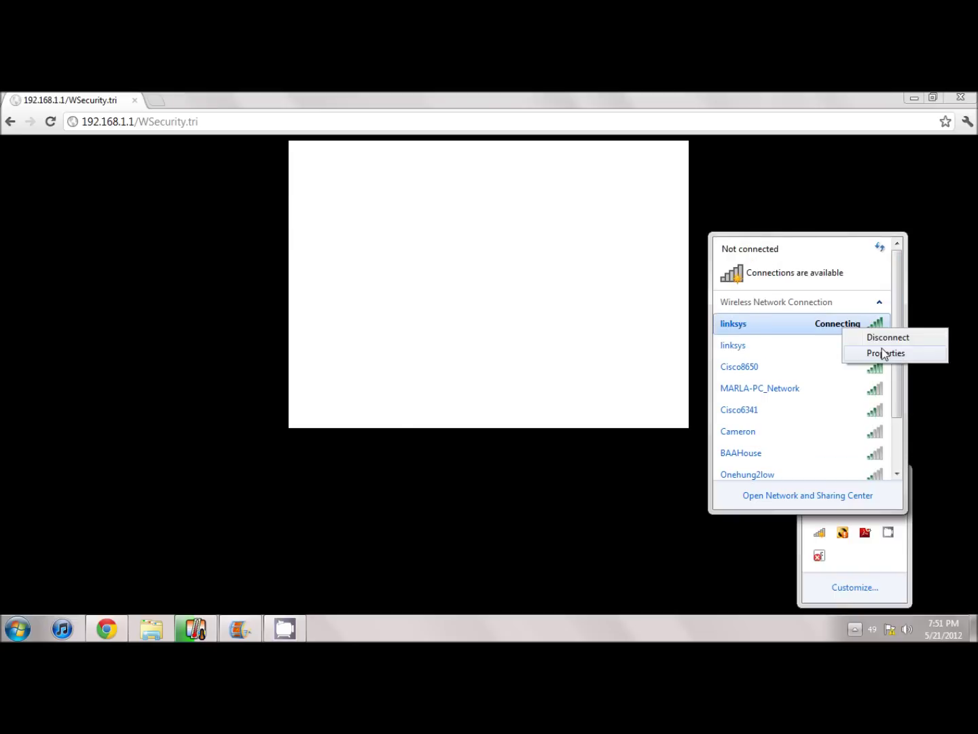
{"action": "left_click", "coordinate": [884, 354]}
{"action": "left_click", "coordinate": [237, 331]}
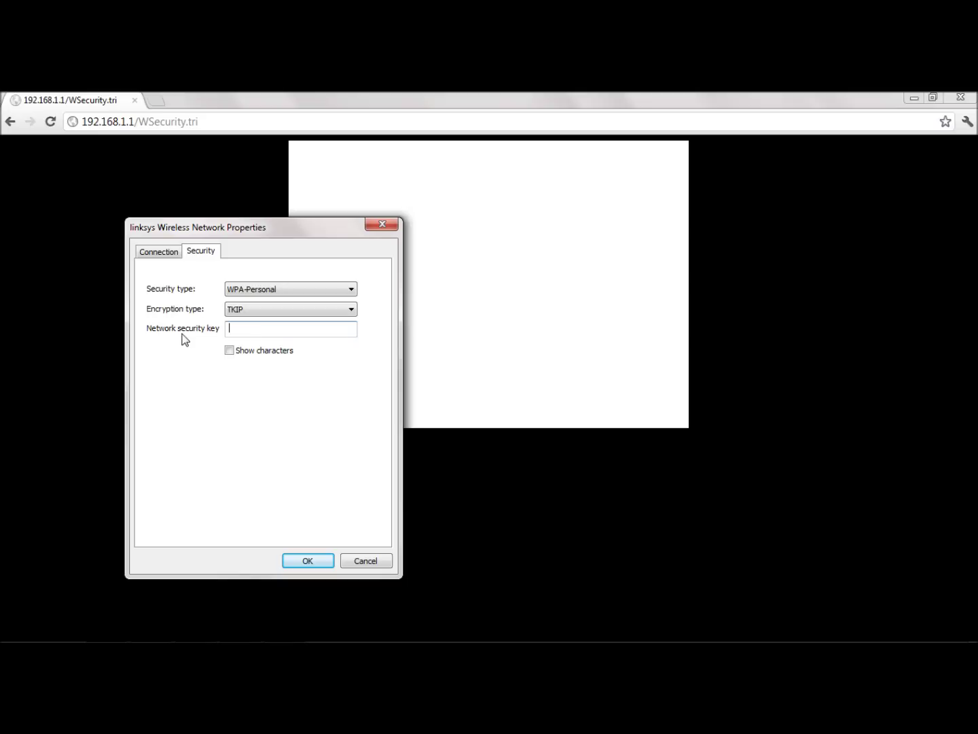
{"action": "type", "text": "password"}
{"action": "left_click", "coordinate": [228, 351]}
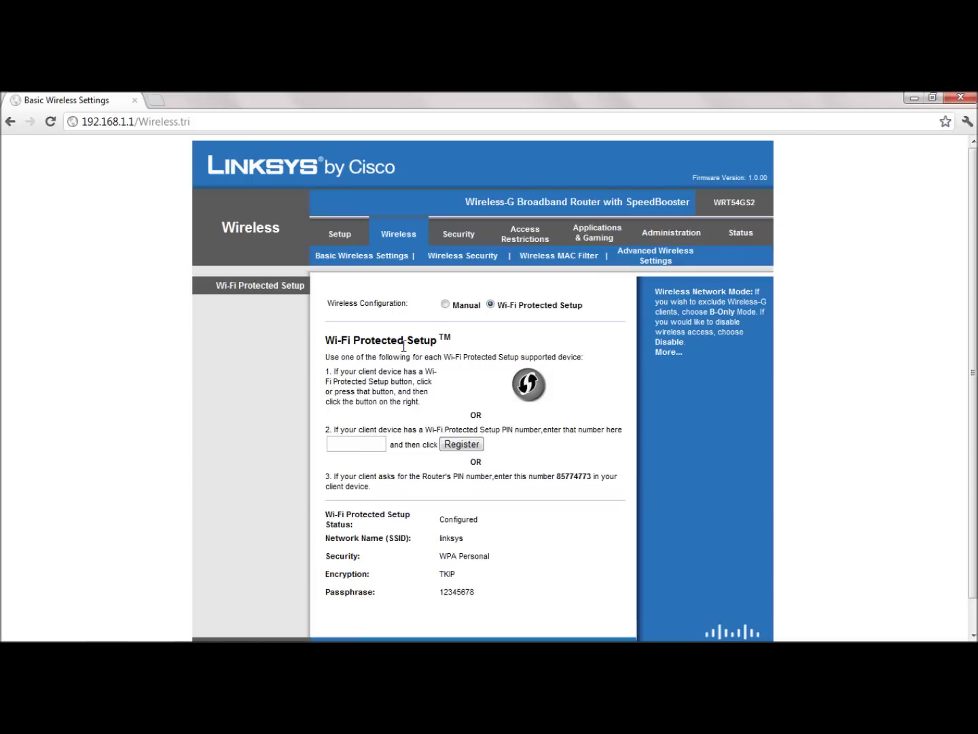
Step: Switch Basic Wireless Settings to Manual, change the SSID from linksys to 'Monstor', and save
{"action": "left_click", "coordinate": [445, 305]}
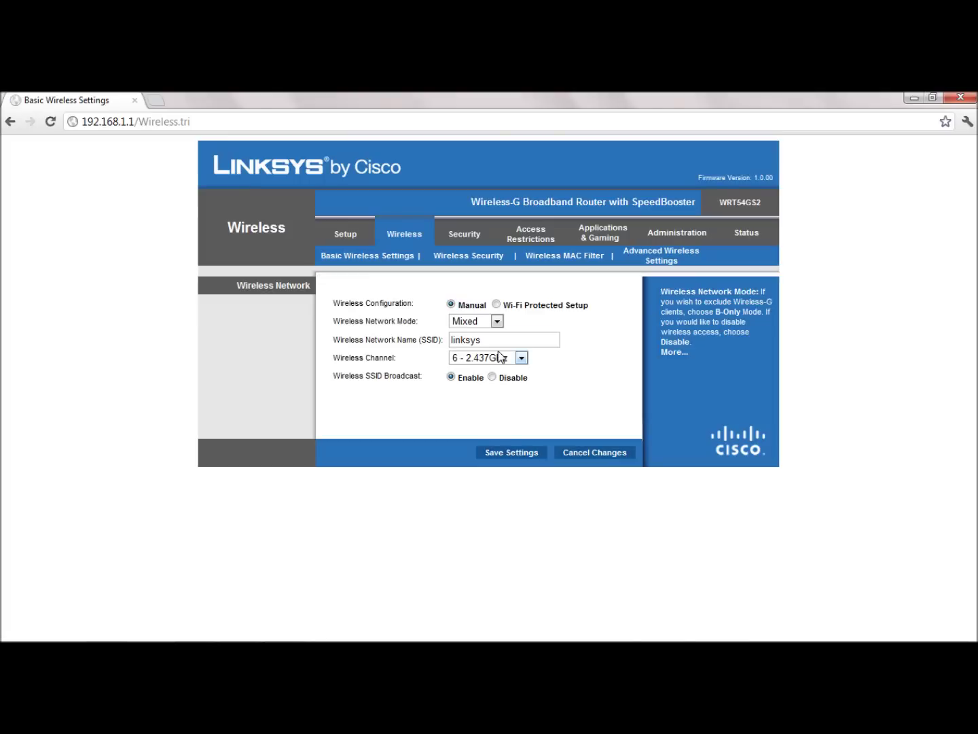
{"action": "left_click_drag", "start_coordinate": [484, 339], "coordinate": [446, 348]}
{"action": "type", "text": "Monstor"}
{"action": "left_click", "coordinate": [508, 454]}
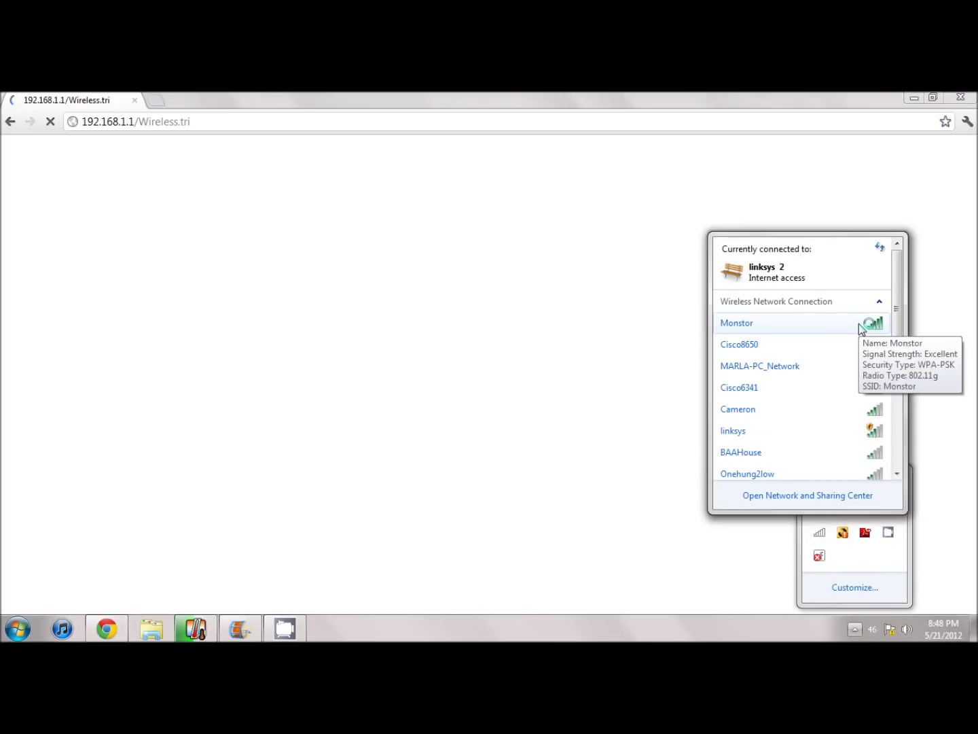
Step: Connect to Monstor with its network security key and set its location to Home network
{"action": "left_click", "coordinate": [861, 329]}
{"action": "left_click", "coordinate": [859, 344]}
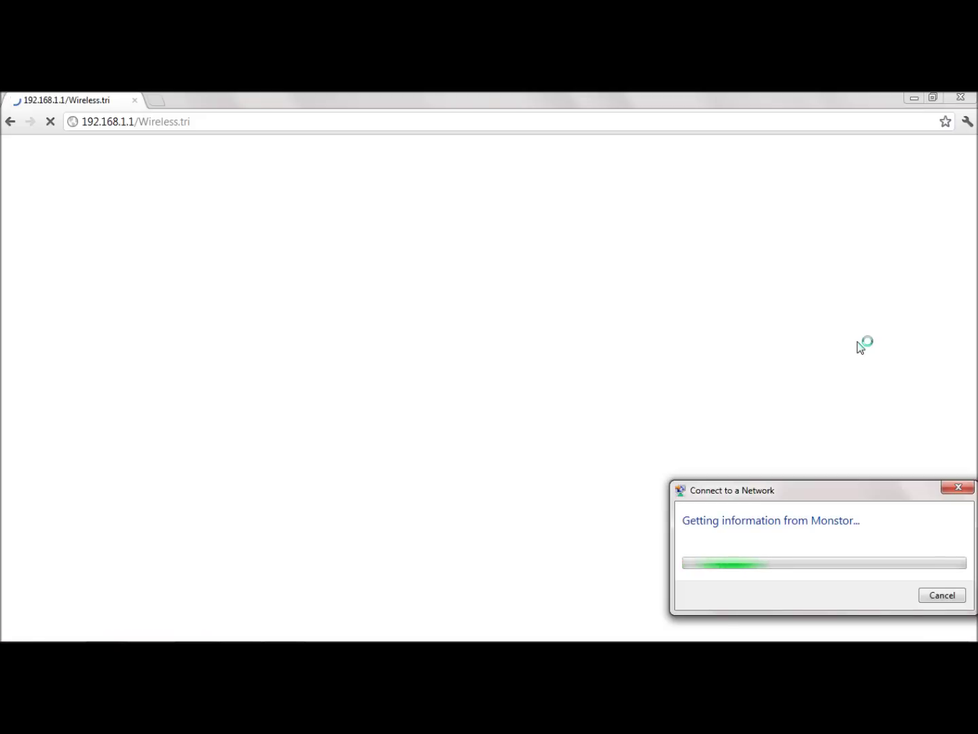
{"action": "type", "text": "1"}
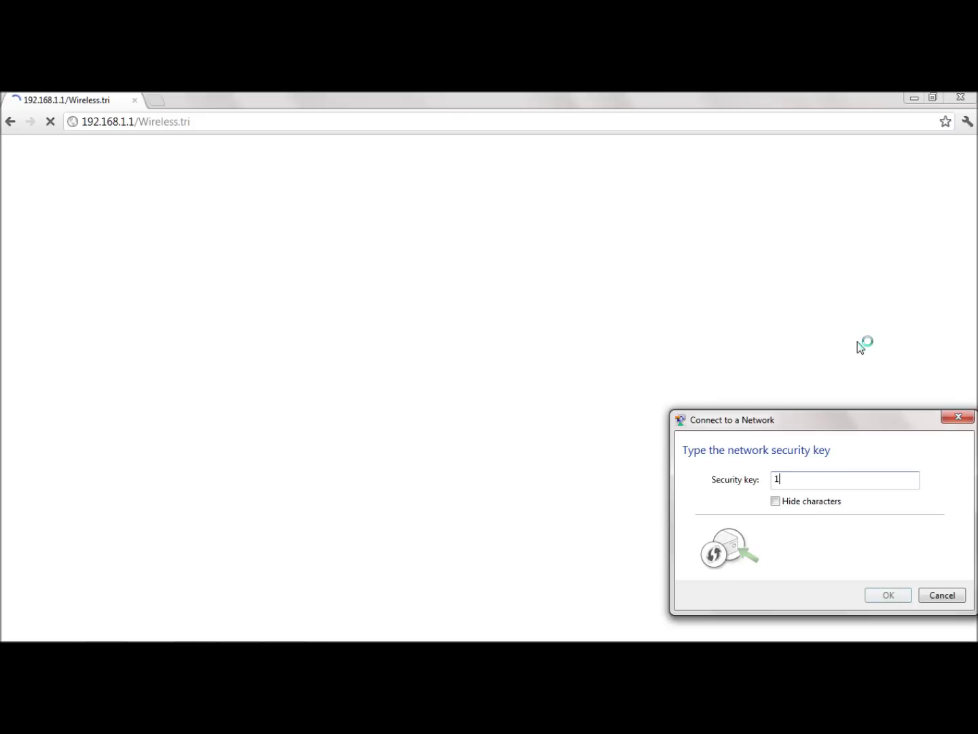
{"action": "type", "text": "2345678"}
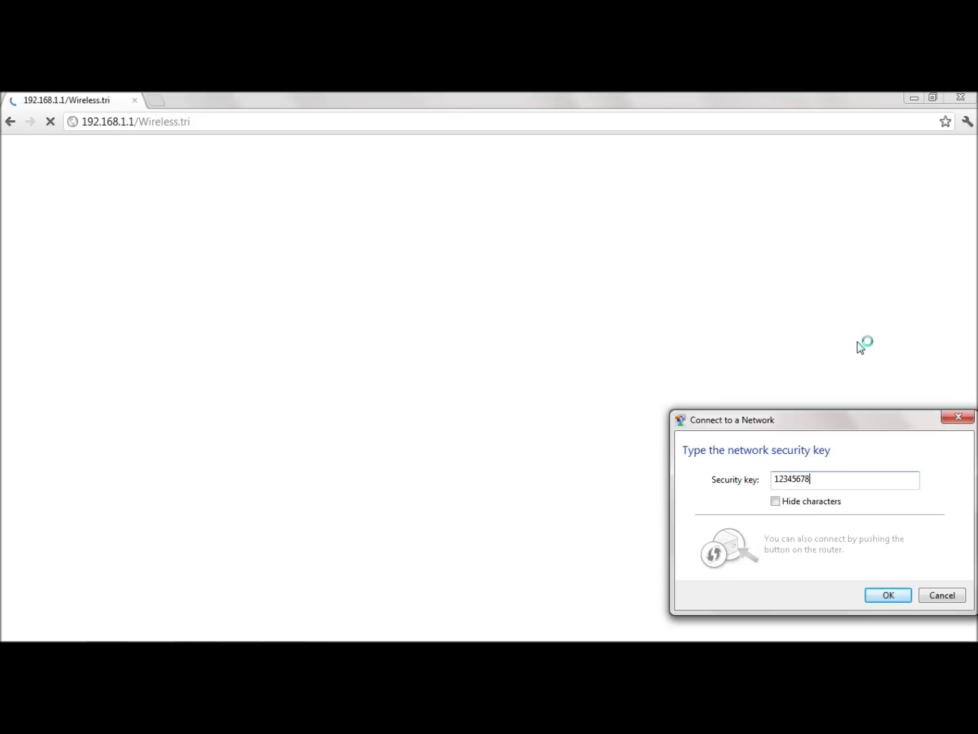
{"action": "key", "text": "Return"}
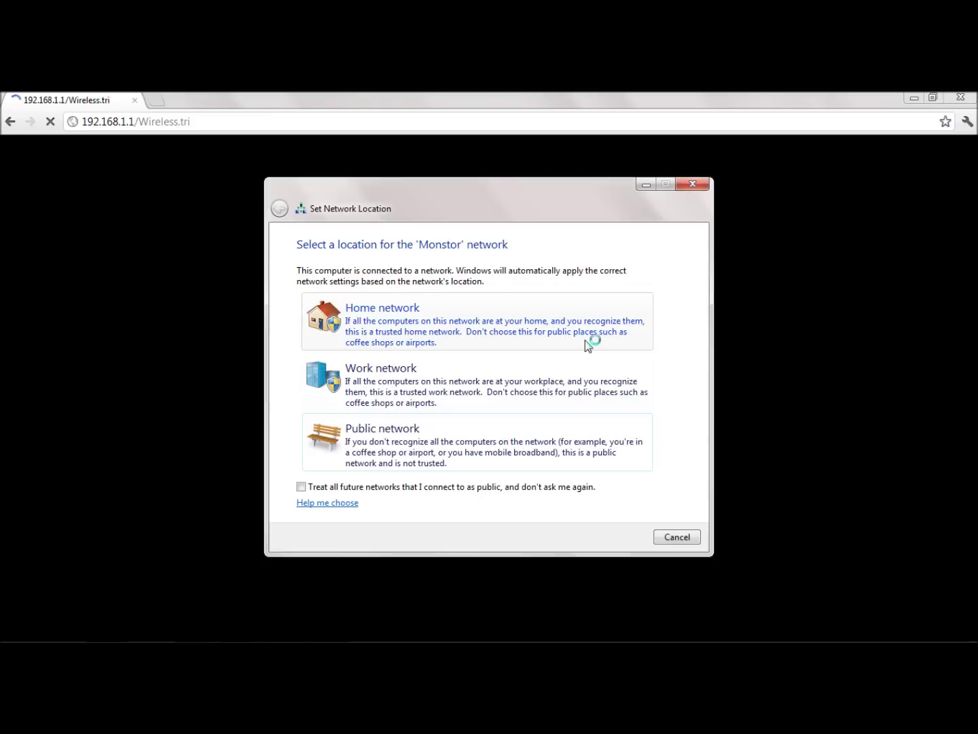
{"action": "left_click", "coordinate": [584, 339]}
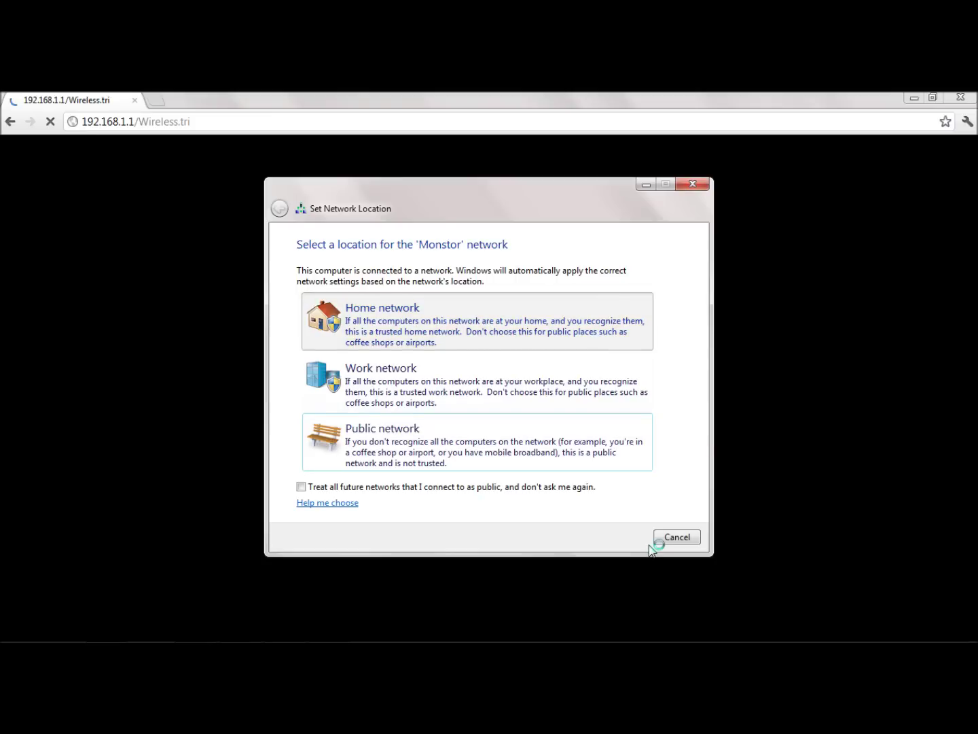